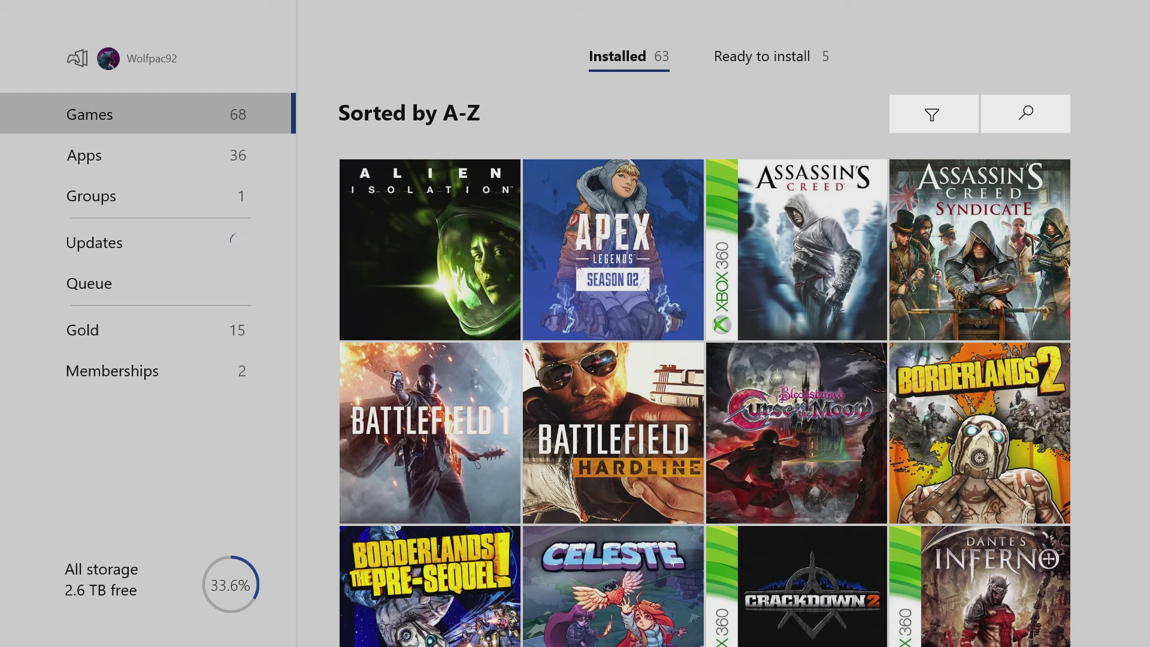
# Focus Alien: Isolation, then browse down past Battlefield 1 and Far Cry 2 to Shadow Warrior
pyautogui.press('Right')
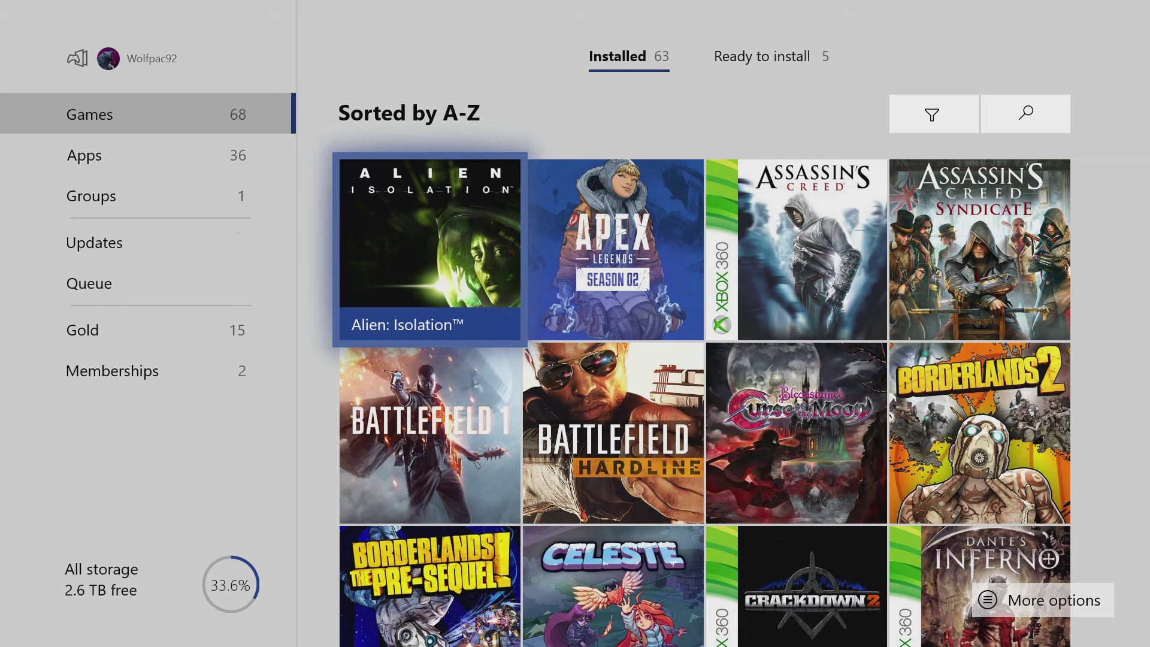
pyautogui.press('Down')
pyautogui.press('Down')
pyautogui.press('Down')
pyautogui.press('Right')
pyautogui.press('Down')
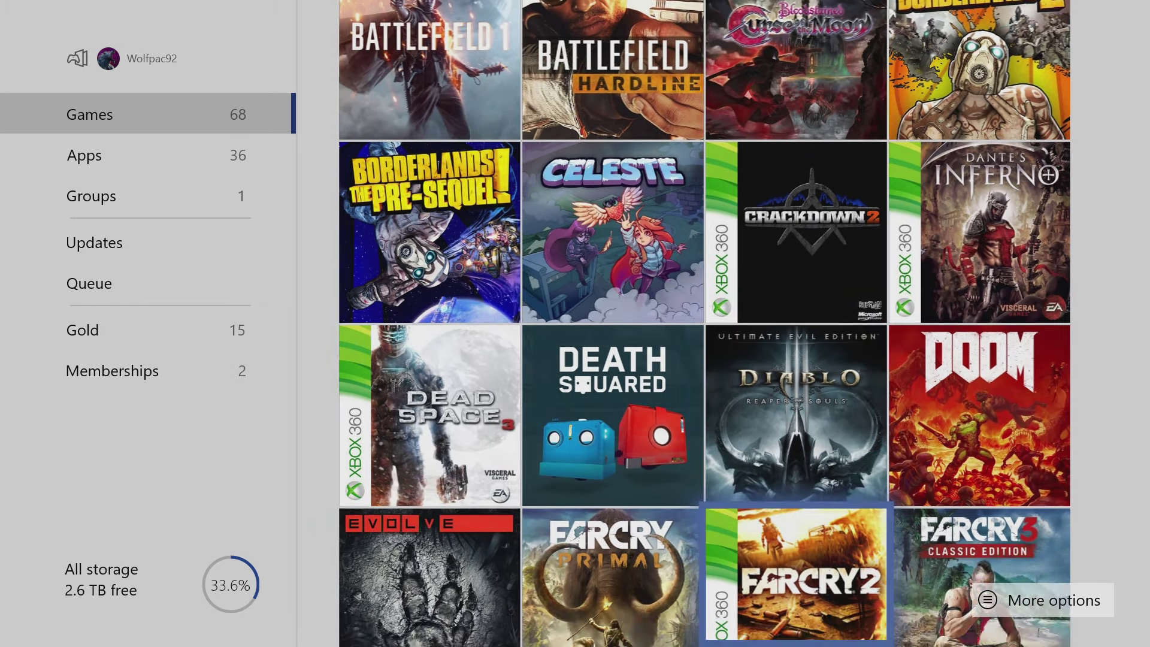
pyautogui.press('Right')
pyautogui.press('Down')
pyautogui.press('Down')
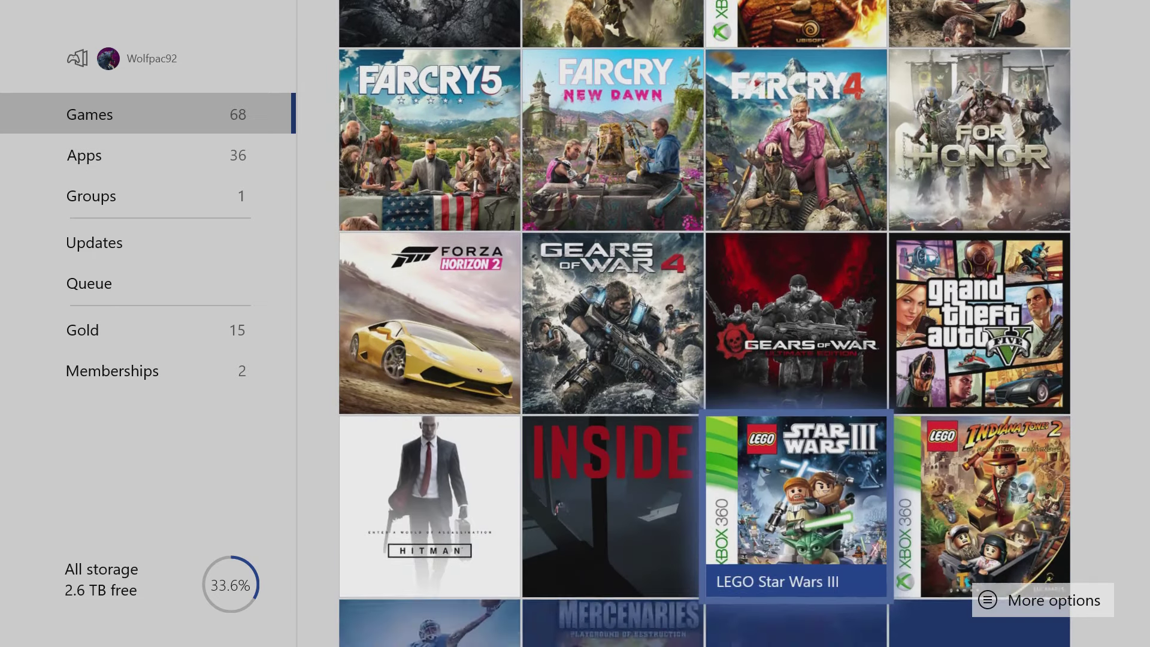
pyautogui.press('Down')
pyautogui.press('Down')
pyautogui.press('Down')
pyautogui.press('Down')
pyautogui.press('Down')
pyautogui.press('Down')
pyautogui.press('Down')
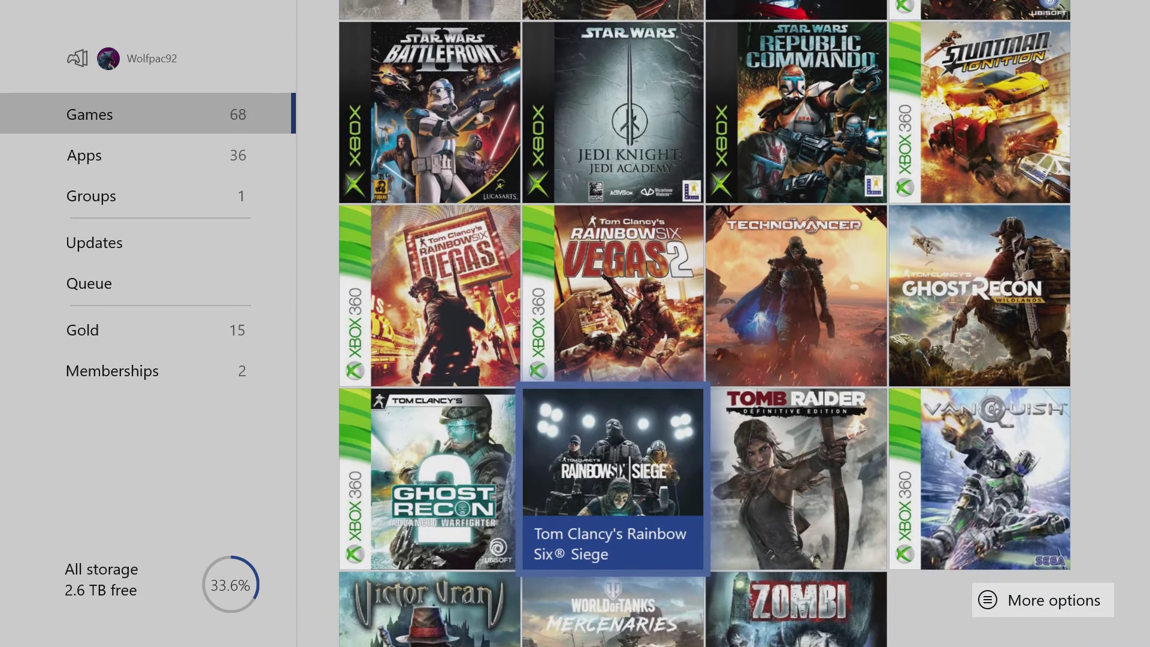
# Pass Rainbow Six Siege, return to resident evil 4, then land on Splinter Cell Conviction
pyautogui.press('Right')
pyautogui.press('Up')
pyautogui.press('Up')
pyautogui.press('Left')
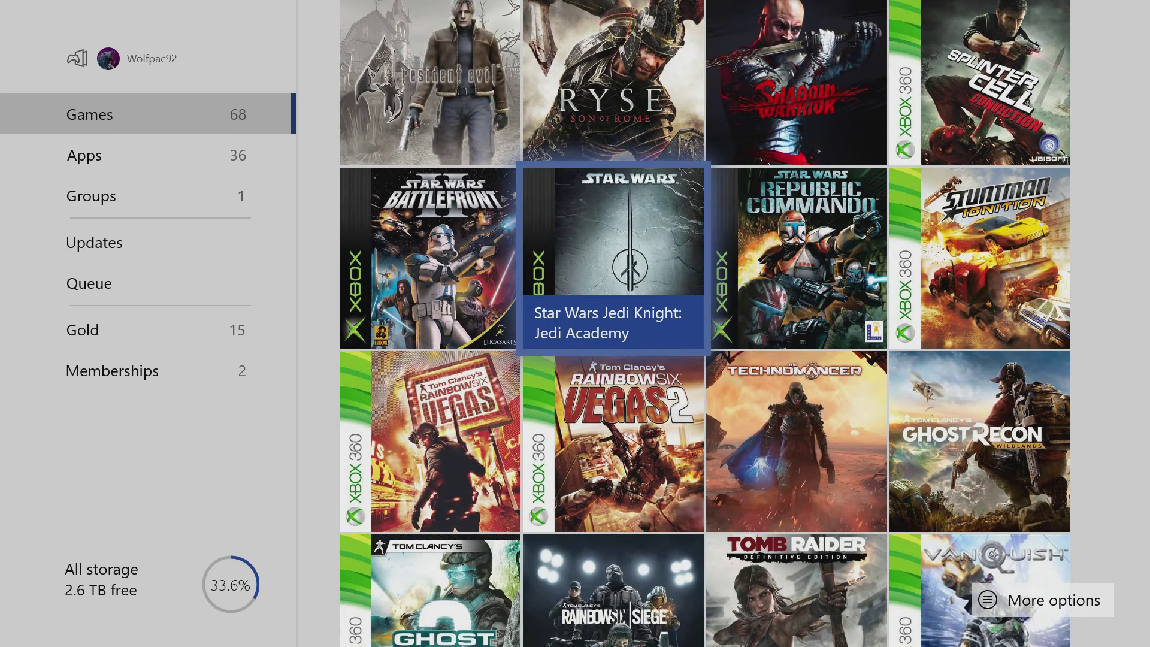
pyautogui.press('Left')
pyautogui.press('Up')
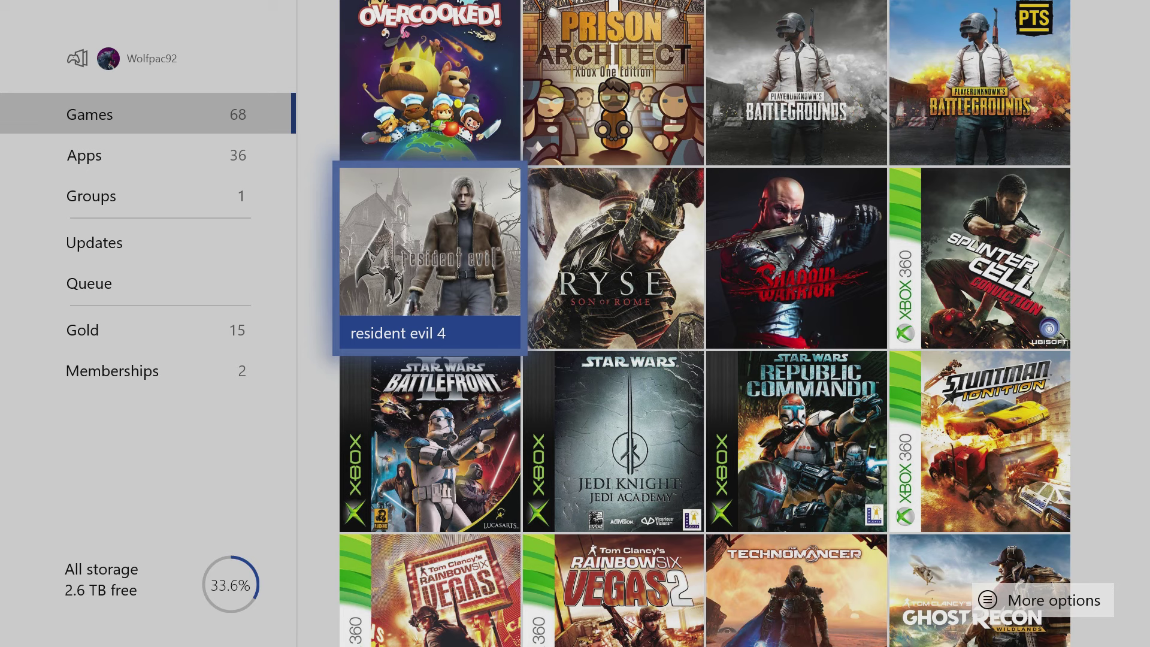
pyautogui.press('Right')
pyautogui.press('Right')
pyautogui.press('Right')
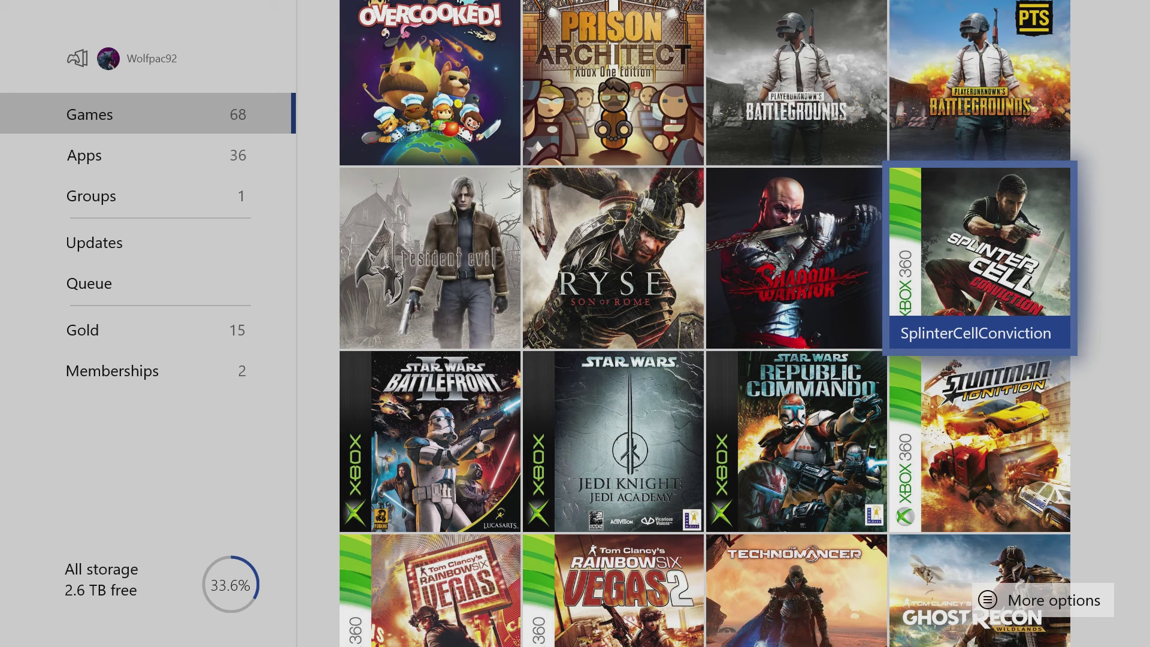
# Move focus from Splinter Cell Conviction back to resident evil 4, then onward toward INSIDE
pyautogui.press('Left')
pyautogui.press('Left')
pyautogui.press('Left')
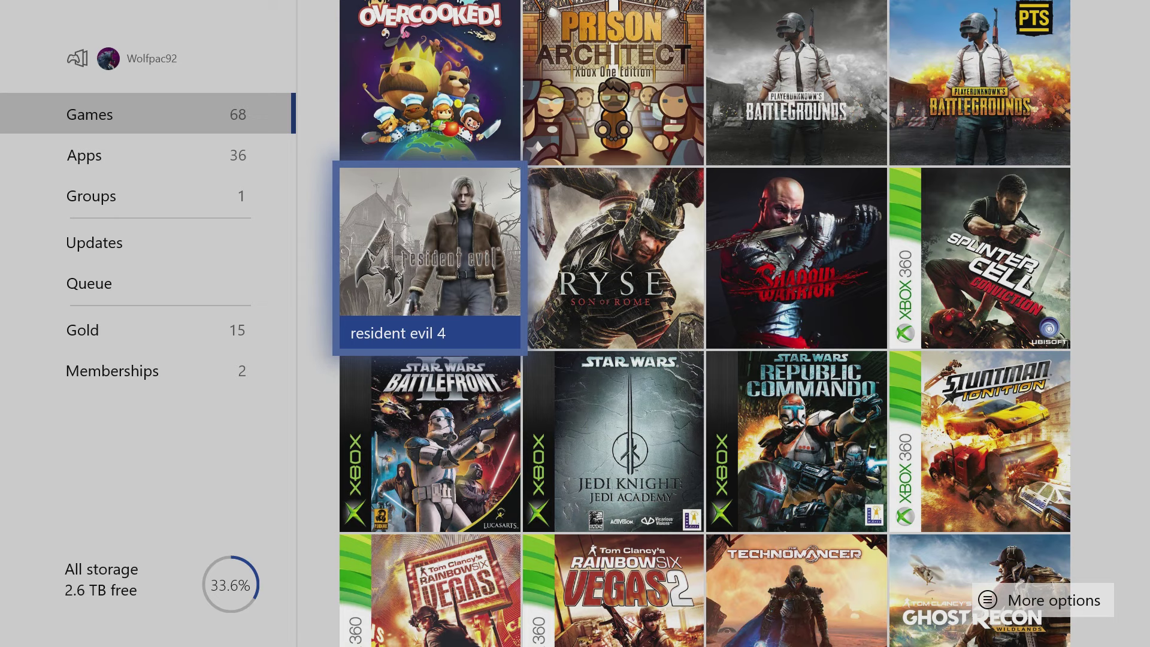
pyautogui.press('Right')
# Move up the games grid past INSIDE toward Gears of War 4 and Far Cry 2
pyautogui.press('Up')
pyautogui.press('Up')
pyautogui.press('Up')
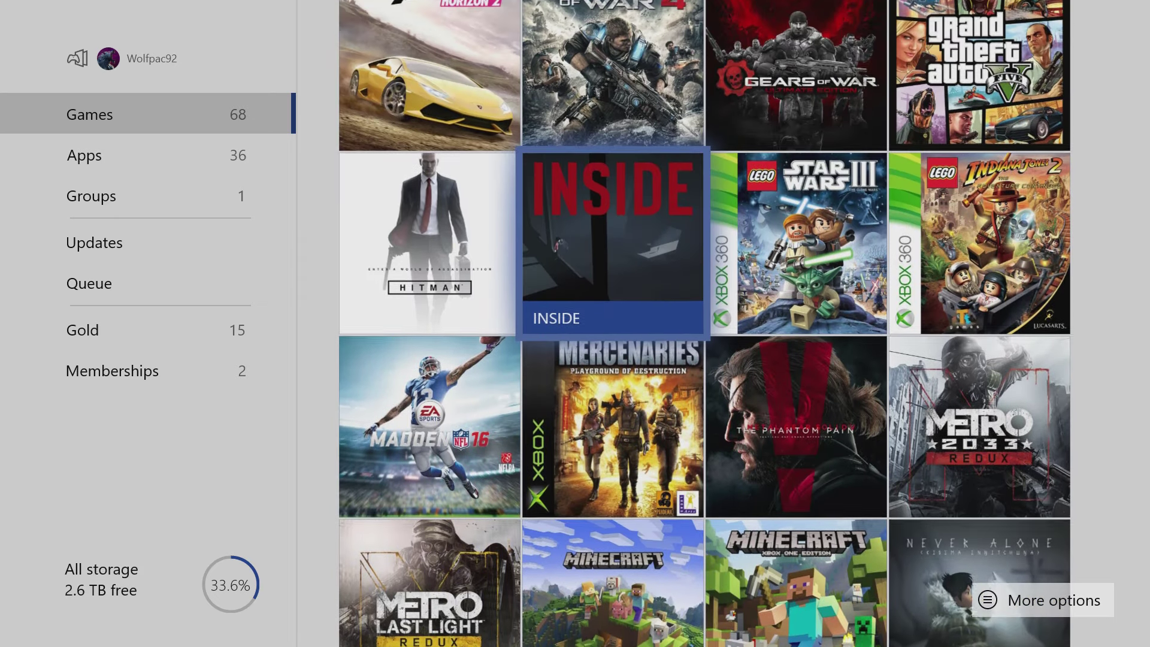
pyautogui.press('Up')
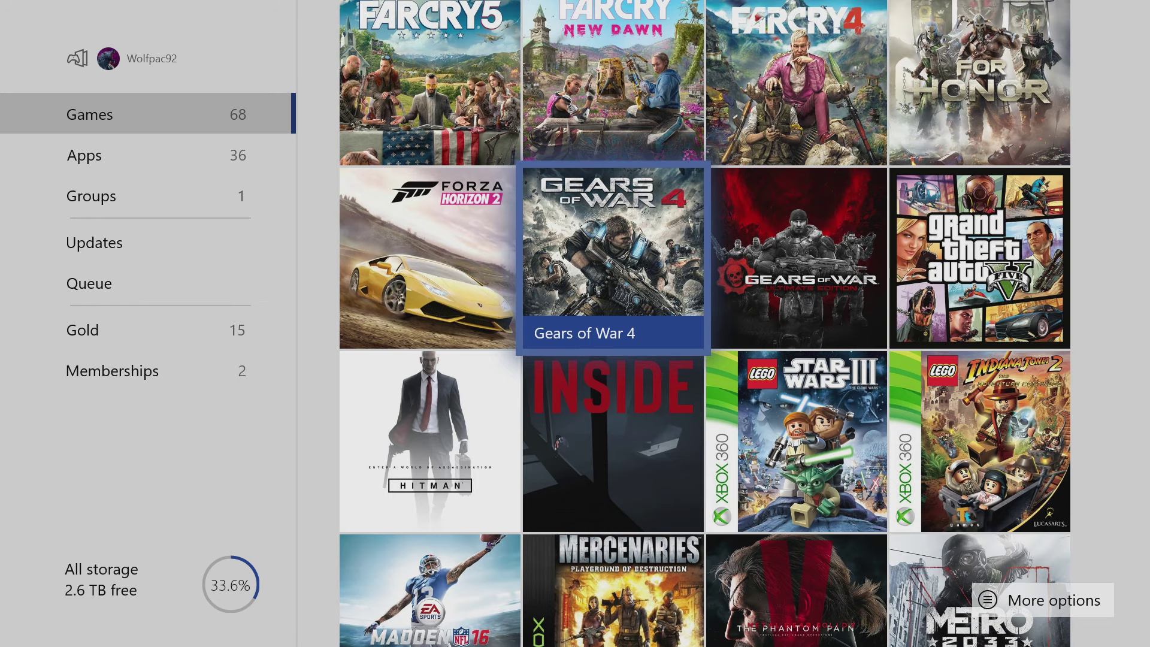
pyautogui.press('Right')
# Move focus up onto the Far Cry 2 tile
pyautogui.press('Up')
pyautogui.press('Up')
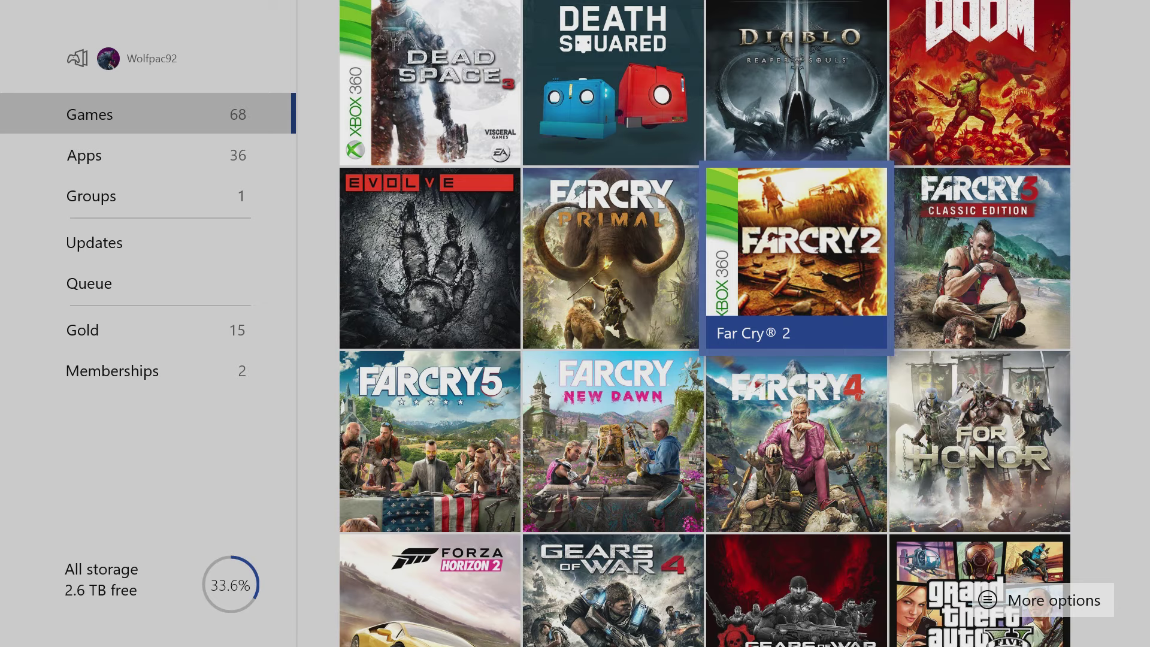
# Scroll down past Shadow Warrior to World of Tanks, then highlight Rainbow Six Siege above it
pyautogui.press('Down')
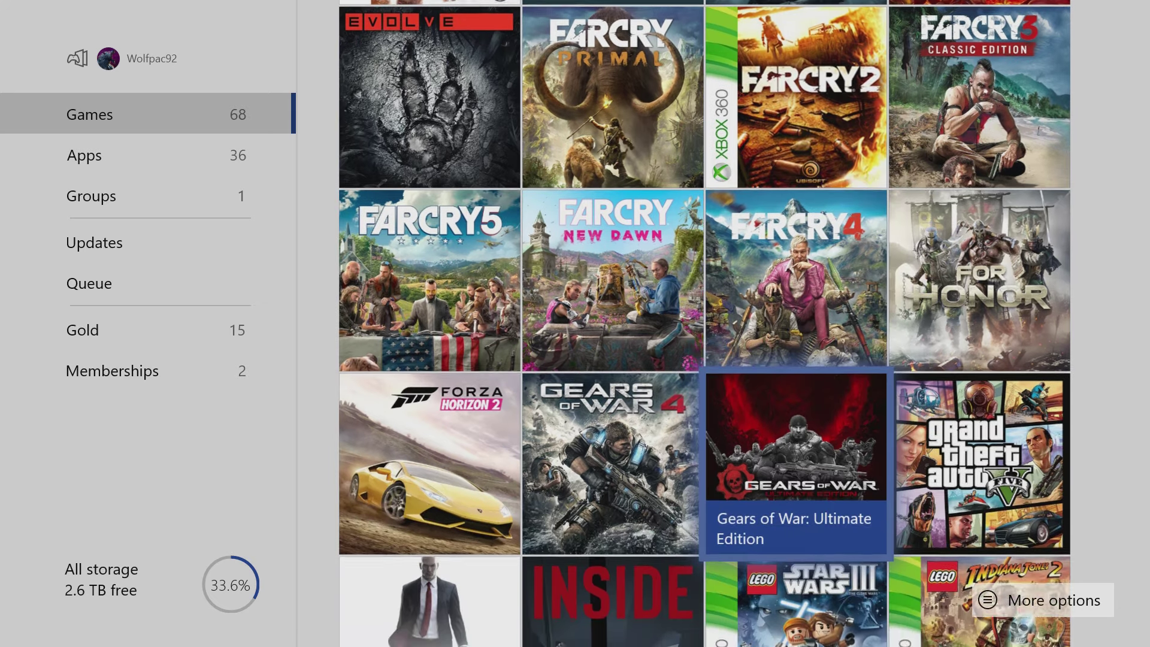
pyautogui.press('Down')
pyautogui.press('Down')
pyautogui.press('Down')
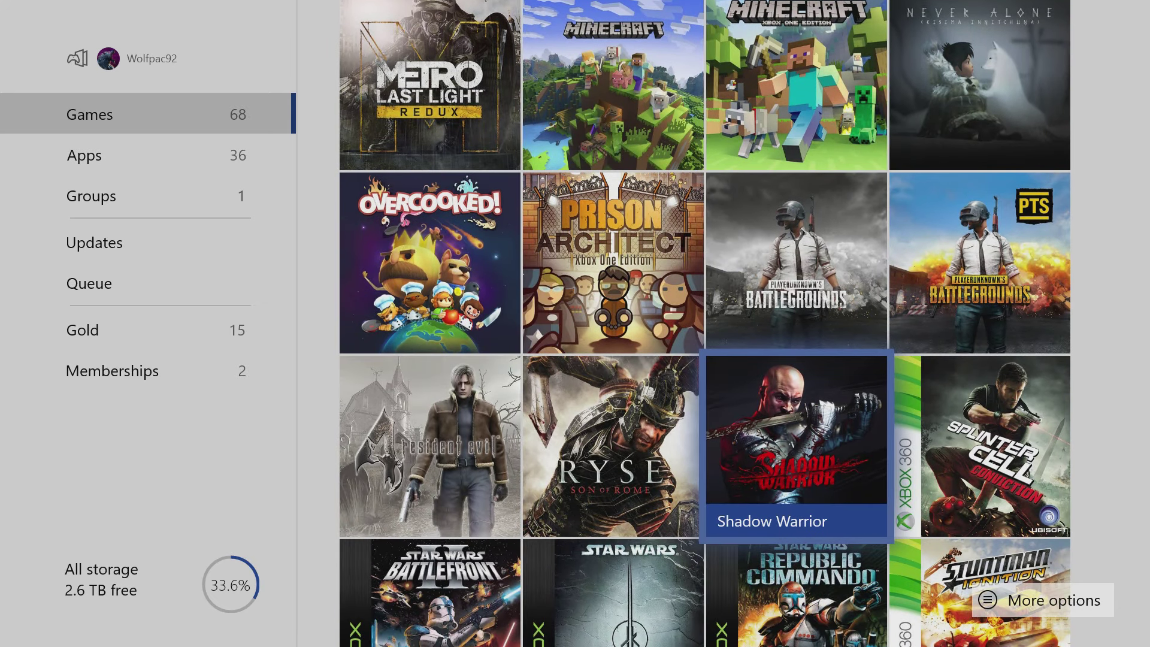
pyautogui.press('Down')
pyautogui.press('Down')
pyautogui.press('Down')
pyautogui.press('Left')
pyautogui.press('Up')
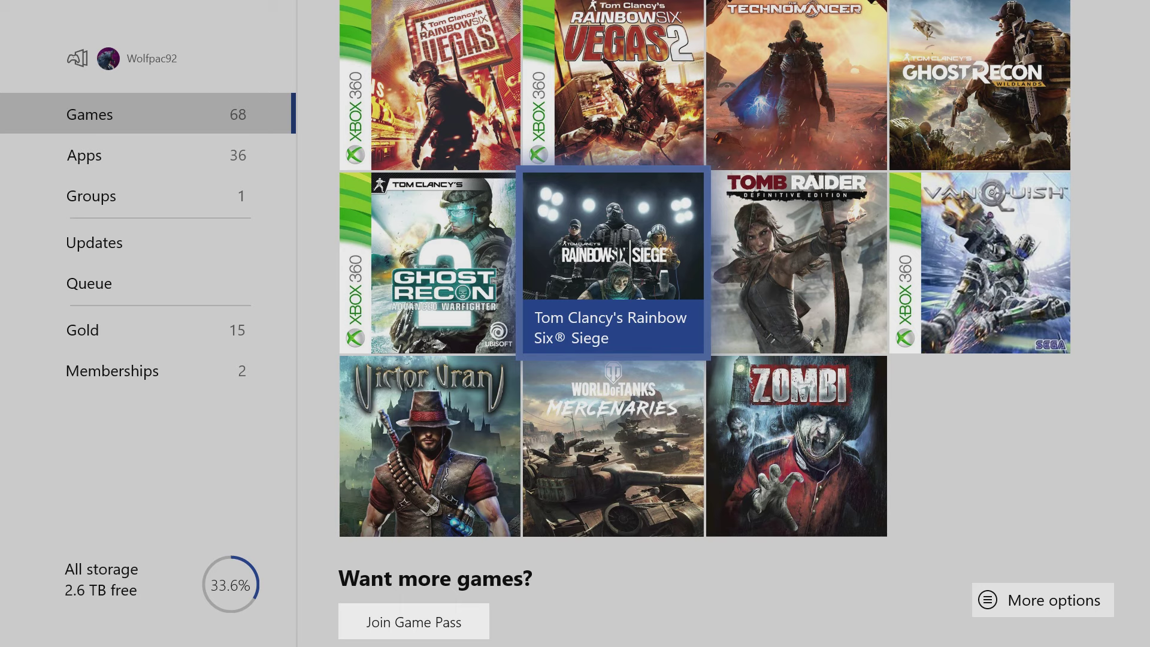
# Step past World of Tanks and Rainbow Six Siege up to Ryse, then down to Jedi Academy
pyautogui.press('Down')
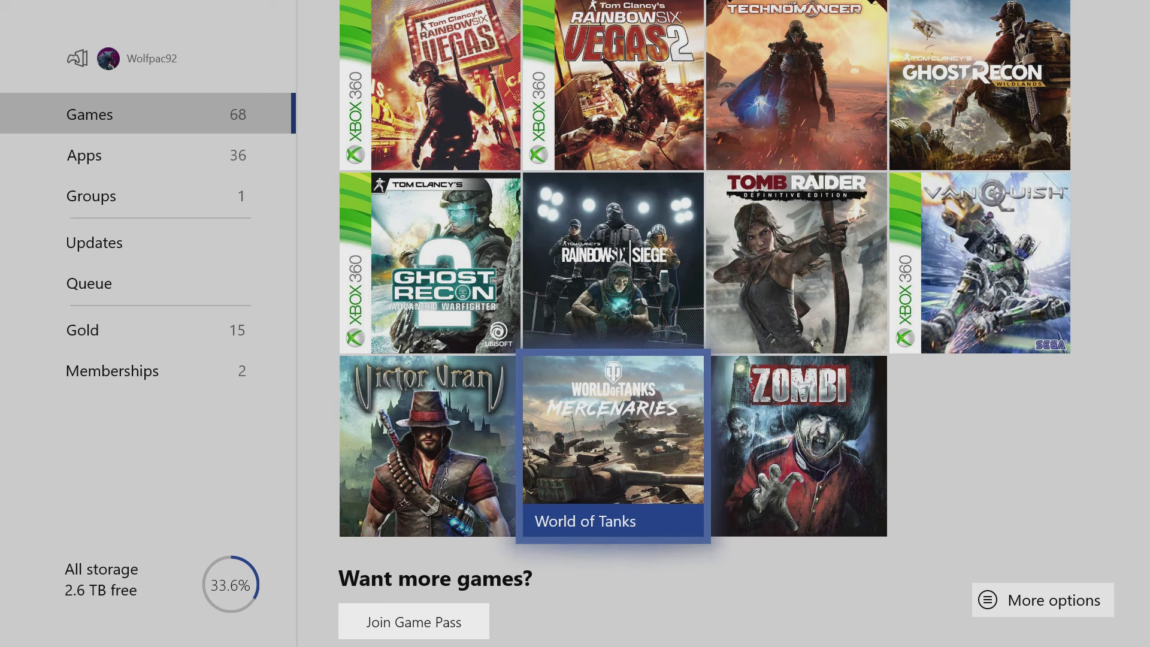
pyautogui.press('Up')
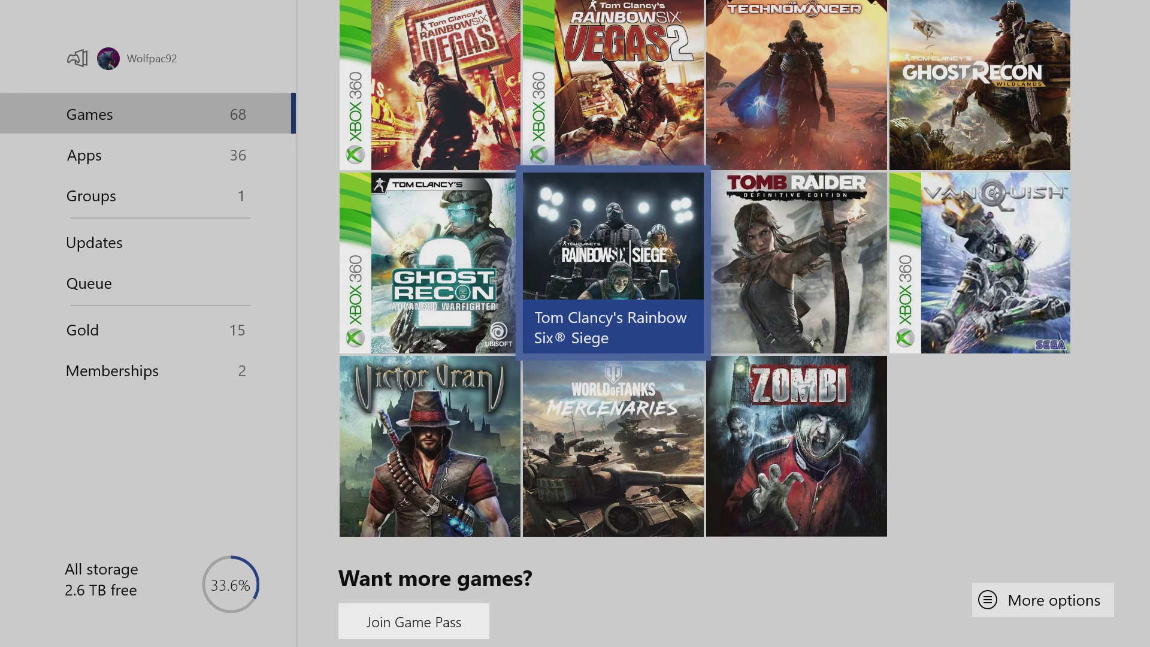
pyautogui.press('Up')
pyautogui.press('Up')
pyautogui.press('Up')
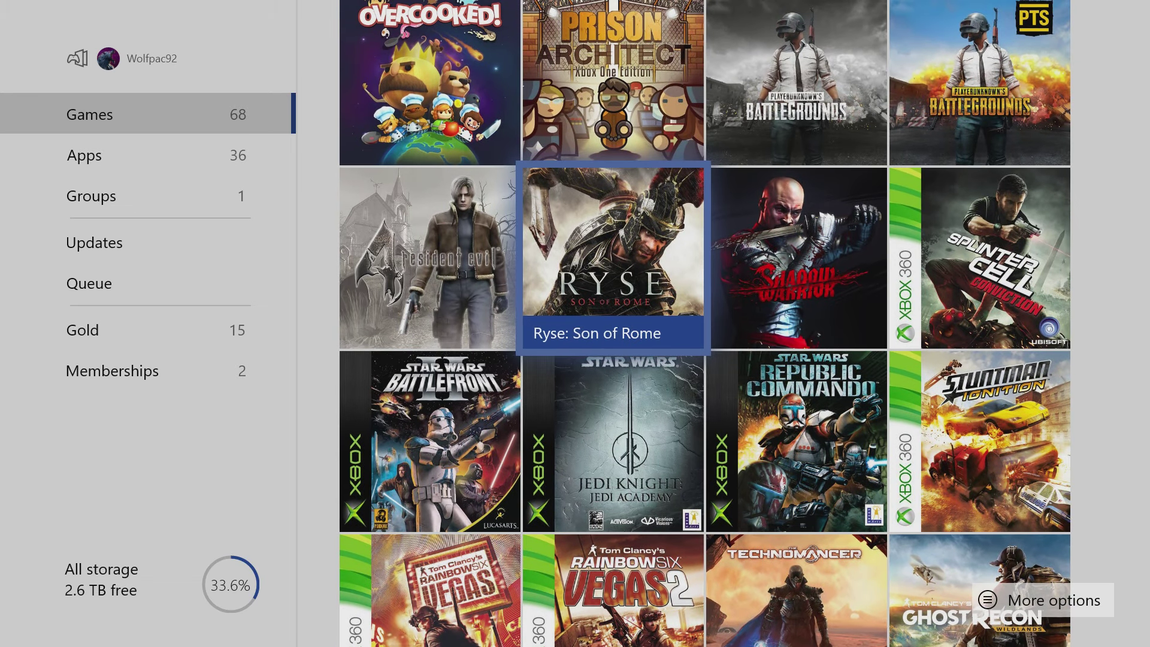
pyautogui.press('Down')
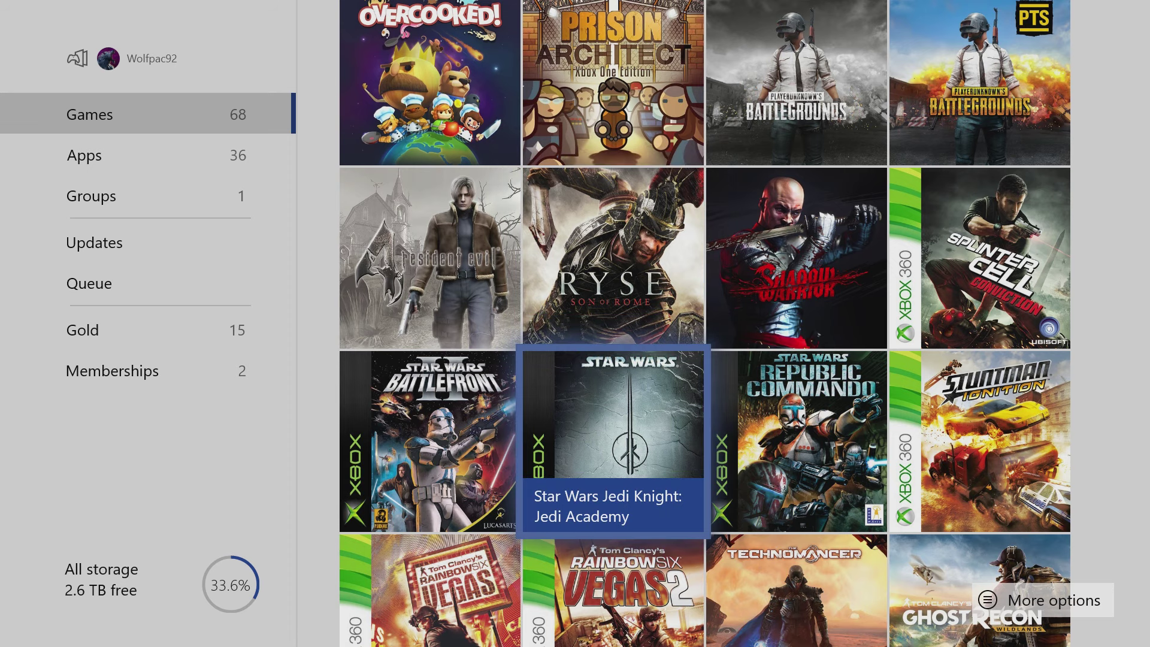